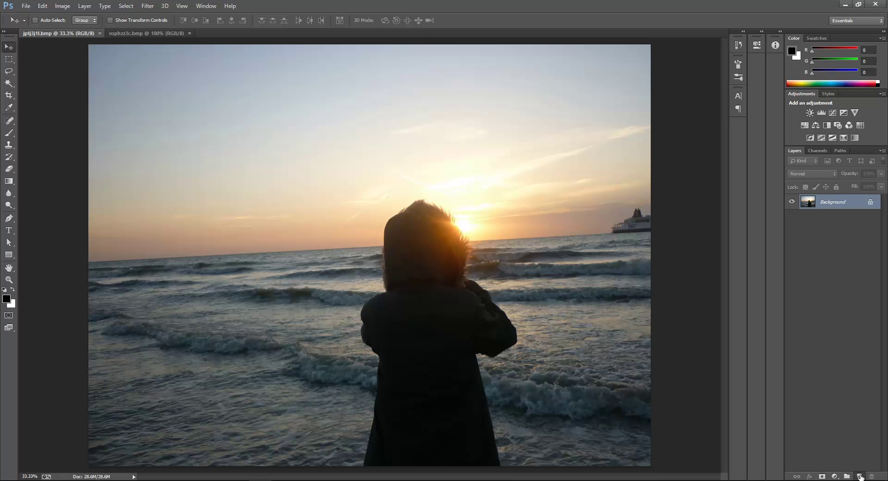
# Step: Add a new empty layer above the Background and choose the soft round 400 px brush with 0% hardness
pyautogui.click(859, 476)
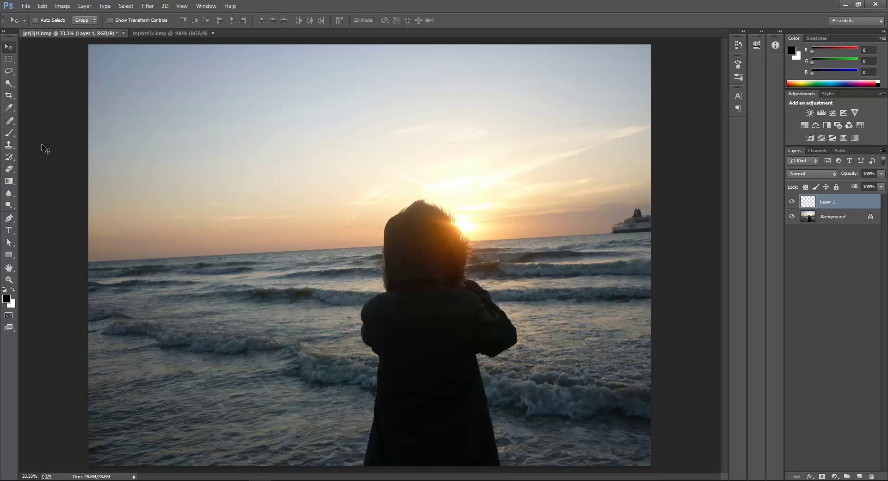
pyautogui.click(10, 134)
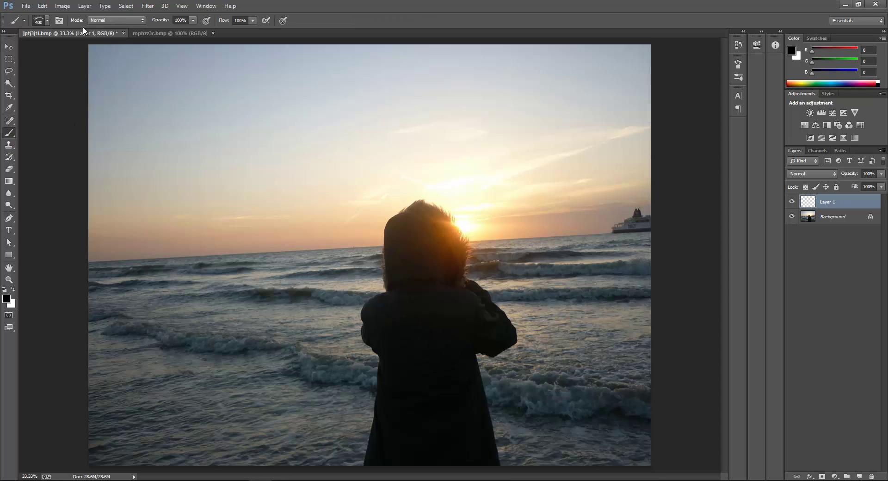
pyautogui.click(48, 19)
pyautogui.click(19, 92)
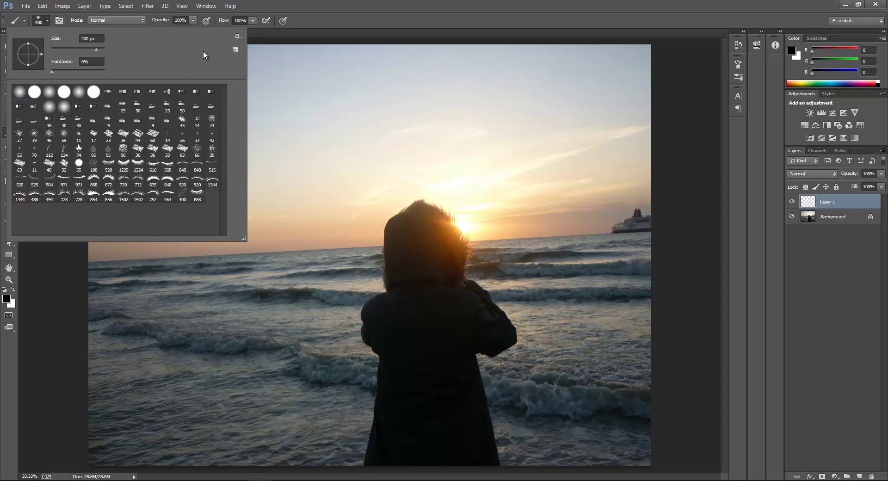
pyautogui.click(271, 55)
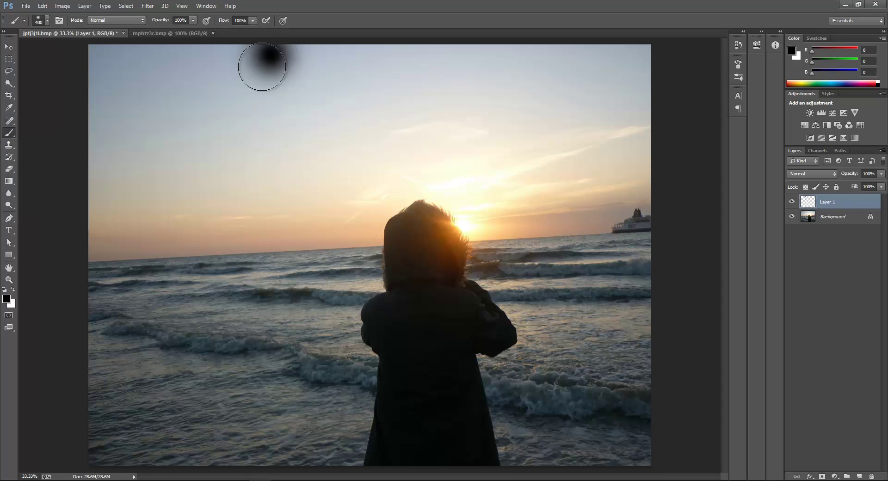
pyautogui.hotkey('ctrl', 'z')
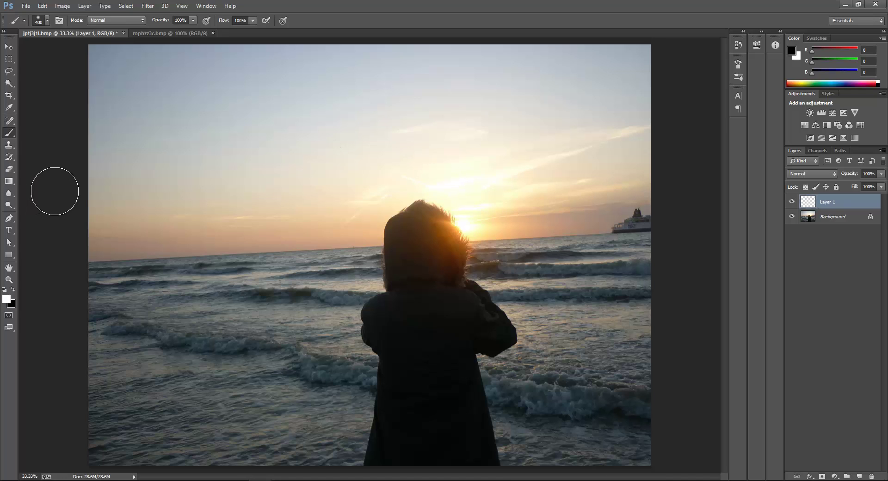
# Step: Switch the foreground color to white and enlarge the brush to 1400 px
pyautogui.press('x')
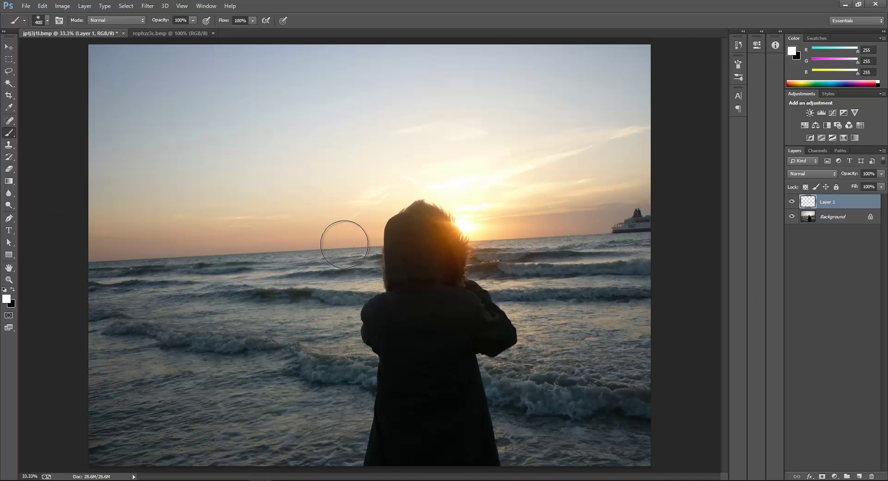
pyautogui.press(']')
pyautogui.press(']')
pyautogui.press(']')
pyautogui.press(']')
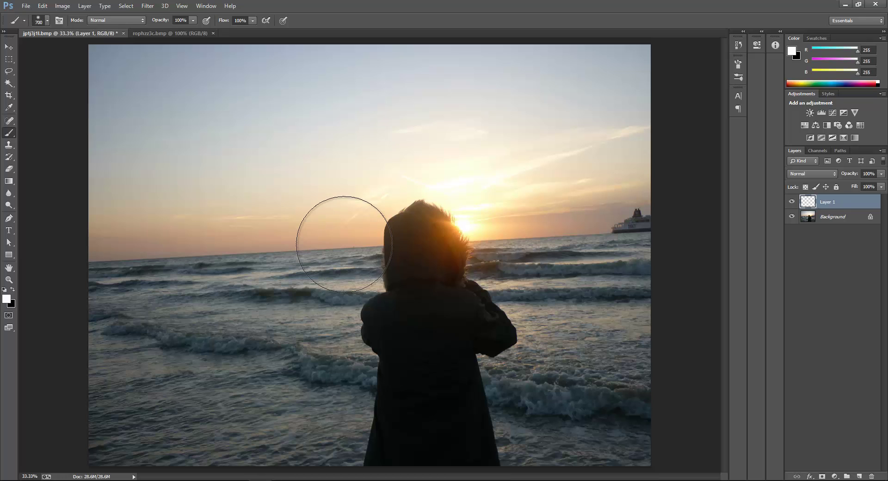
pyautogui.press(']')
pyautogui.press(']')
pyautogui.press(']')
pyautogui.press(']')
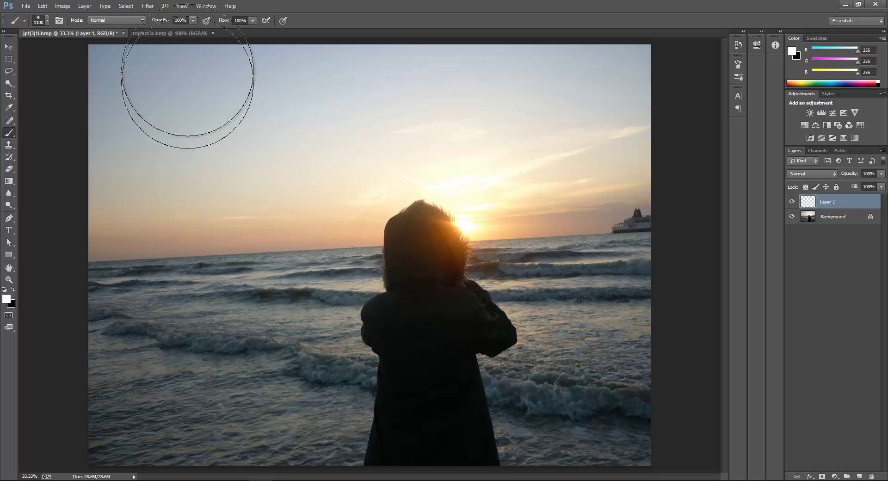
pyautogui.press(']')
pyautogui.press(']')
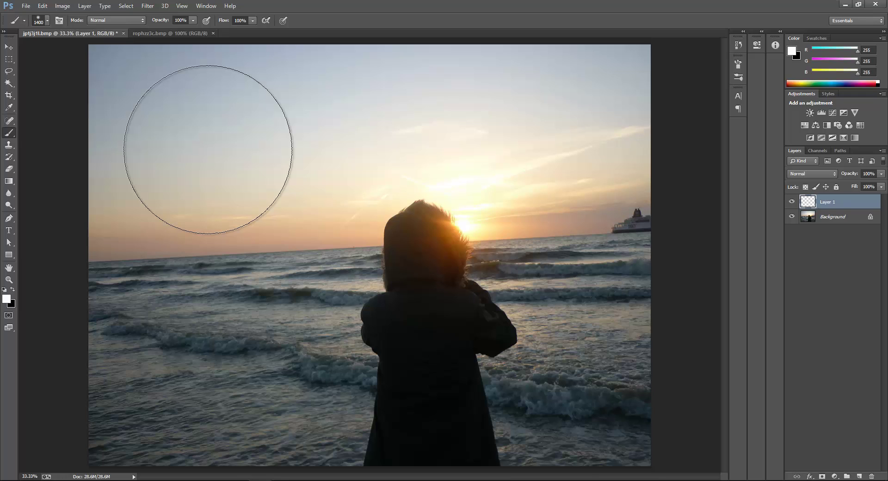
# Step: Reduce the brush to 1100 px and try a single white dab on the open sky, undoing it
pyautogui.press('[')
pyautogui.press('[')
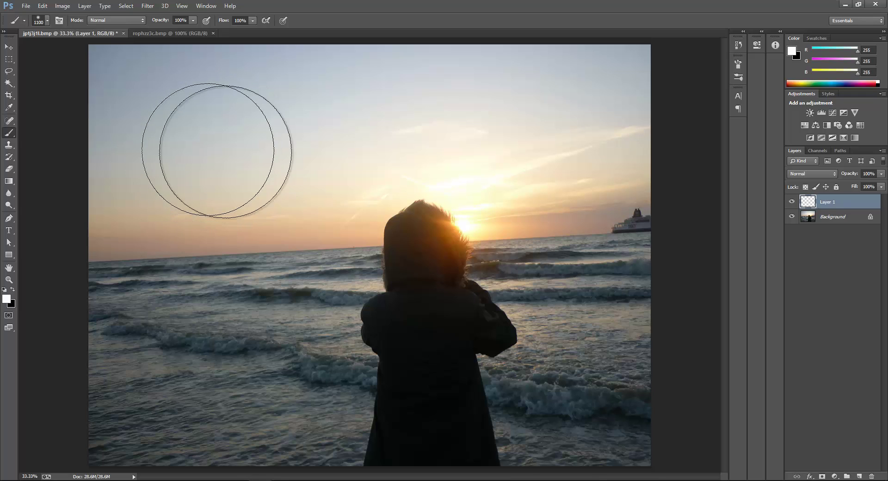
pyautogui.click(178, 144)
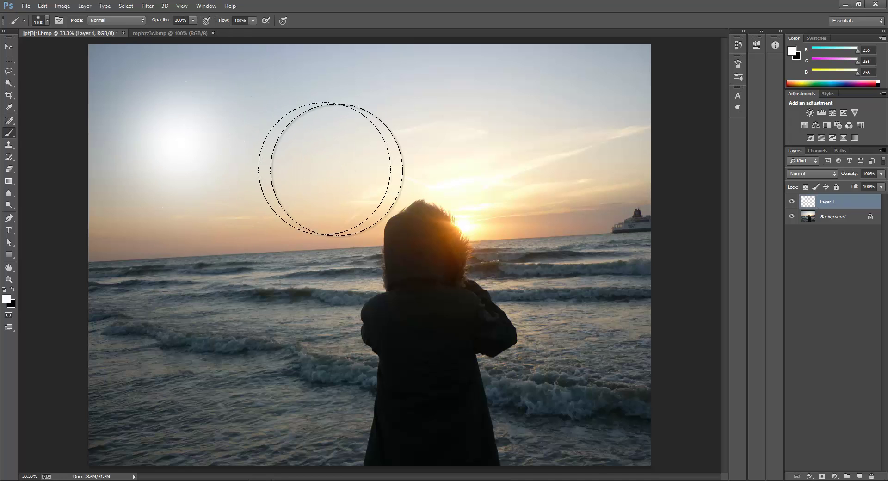
pyautogui.hotkey('ctrl', 'z')
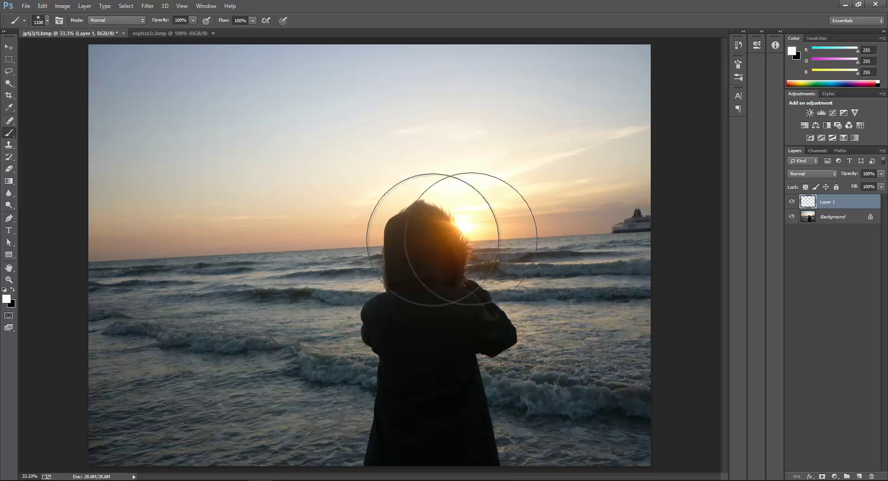
# Step: Set the foreground color to the orange #fc9631, starting from a color sampled at the sunlit edge of the hood
pyautogui.click(6, 298)
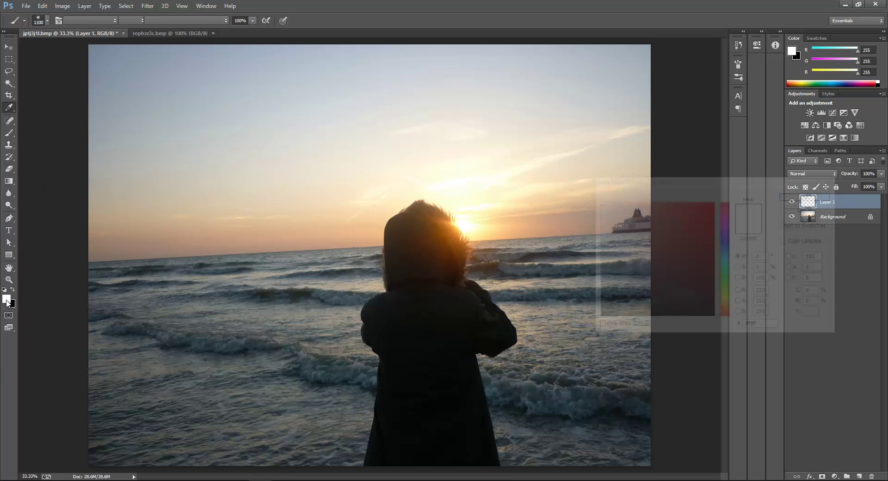
pyautogui.click(462, 235)
pyautogui.click(464, 228)
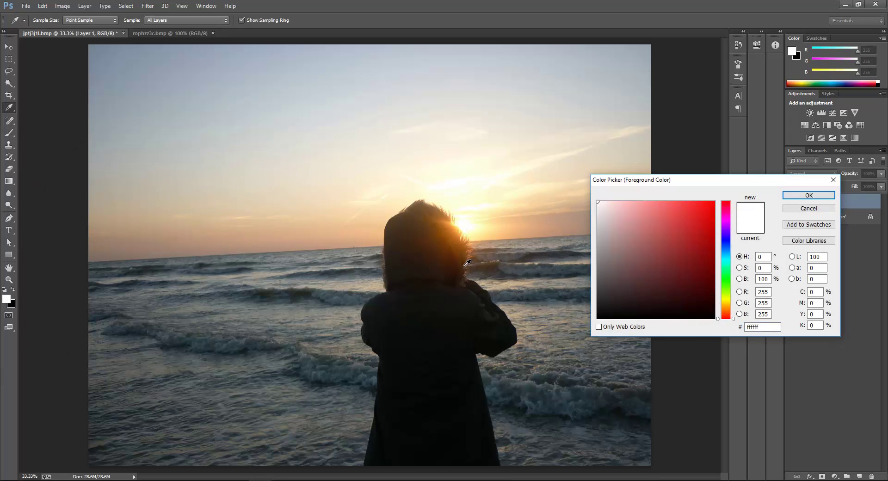
pyautogui.click(454, 233)
pyautogui.moveTo(660, 228)
pyautogui.mouseDown()
pyautogui.moveTo(696, 212)
pyautogui.moveTo(684, 204)
pyautogui.moveTo(710, 205)
pyautogui.mouseUp()
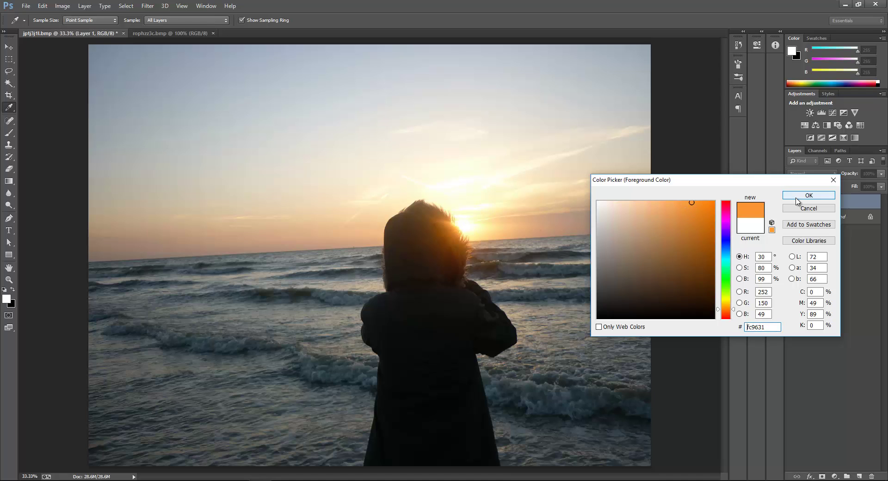
pyautogui.click(809, 195)
# Step: Try painting orange over the sky above the sun and ship with a 1600 px brush, undoing the strokes
pyautogui.press('b')
pyautogui.press(']')
pyautogui.press(']')
pyautogui.press(']')
pyautogui.press(']')
pyautogui.press(']')
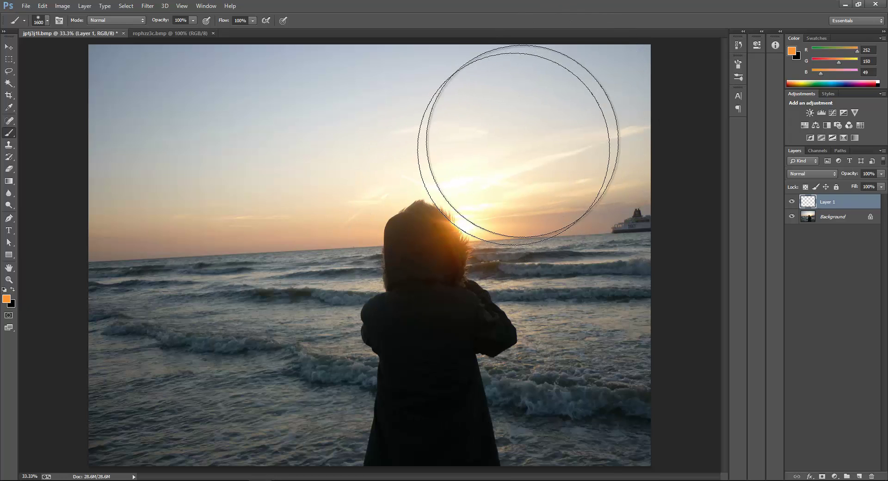
pyautogui.click(513, 141)
pyautogui.moveTo(569, 168)
pyautogui.mouseDown()
pyautogui.moveTo(466, 141)
pyautogui.moveTo(505, 168)
pyautogui.mouseUp()
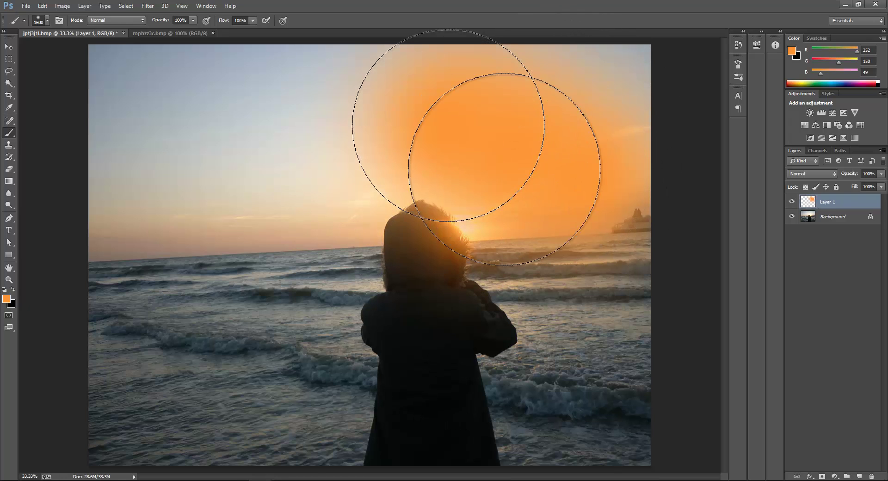
pyautogui.hotkey('ctrl', 'z')
pyautogui.hotkey('ctrl', 'z')
pyautogui.hotkey('ctrl', 'alt', 'z')
pyautogui.hotkey('ctrl', 'alt', 'z')
pyautogui.hotkey('ctrl', 'alt', 'z')
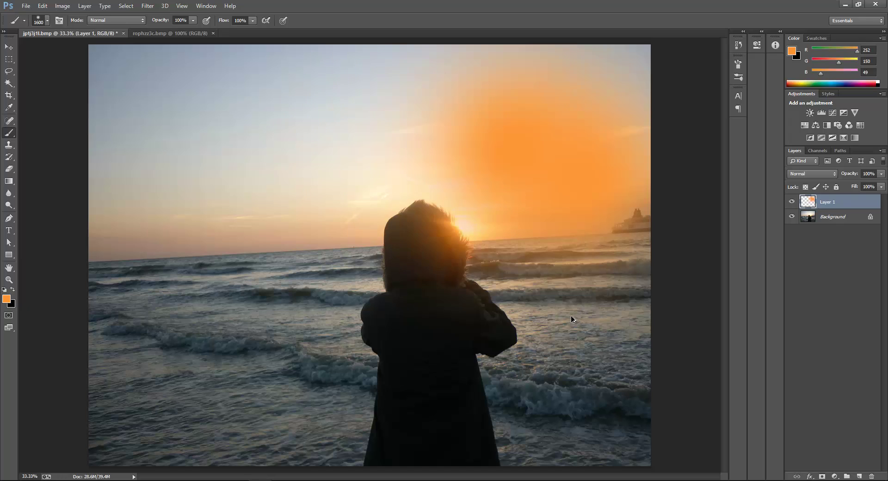
# Step: Change the foreground color to the softer orange #f8a757
pyautogui.click(6, 299)
pyautogui.click(673, 204)
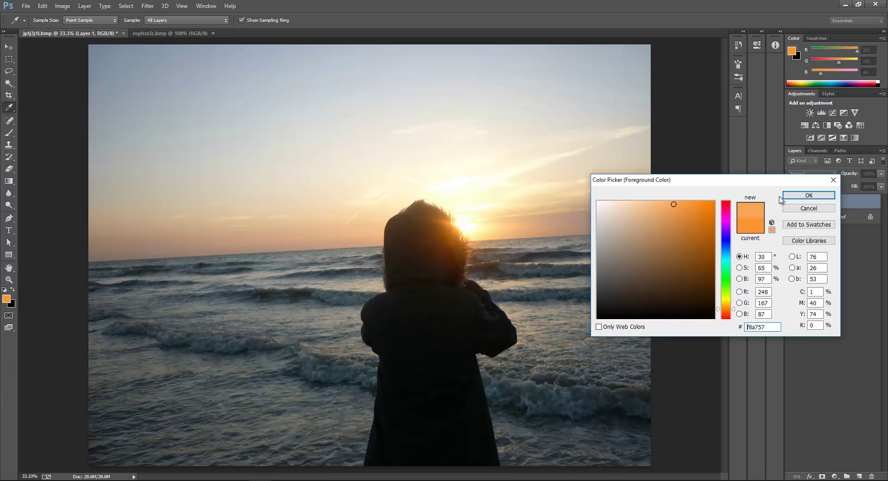
pyautogui.click(809, 196)
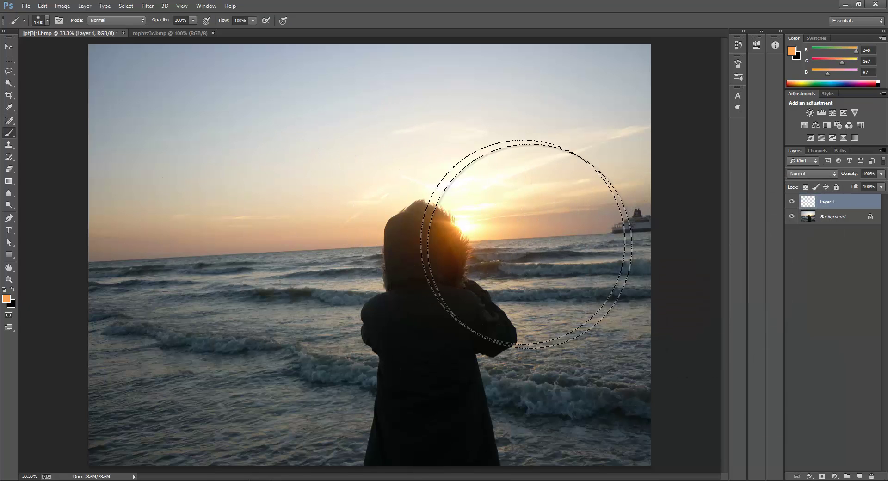
# Step: Enlarge the brush to 1800 px and paint orange across the whole width of the sky on Layer 1
pyautogui.press(']')
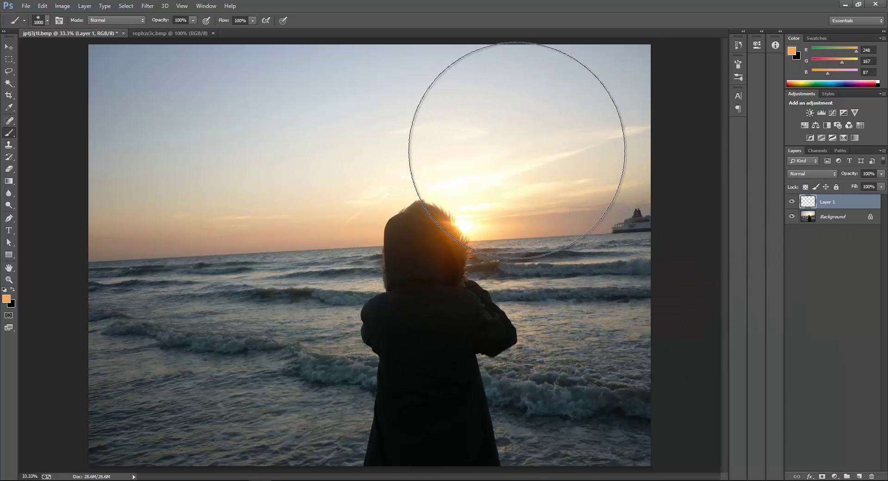
pyautogui.moveTo(517, 150)
pyautogui.mouseDown()
pyautogui.moveTo(435, 112)
pyautogui.moveTo(563, 123)
pyautogui.moveTo(640, 137)
pyautogui.moveTo(627, 157)
pyautogui.moveTo(642, 151)
pyautogui.moveTo(616, 143)
pyautogui.mouseUp()
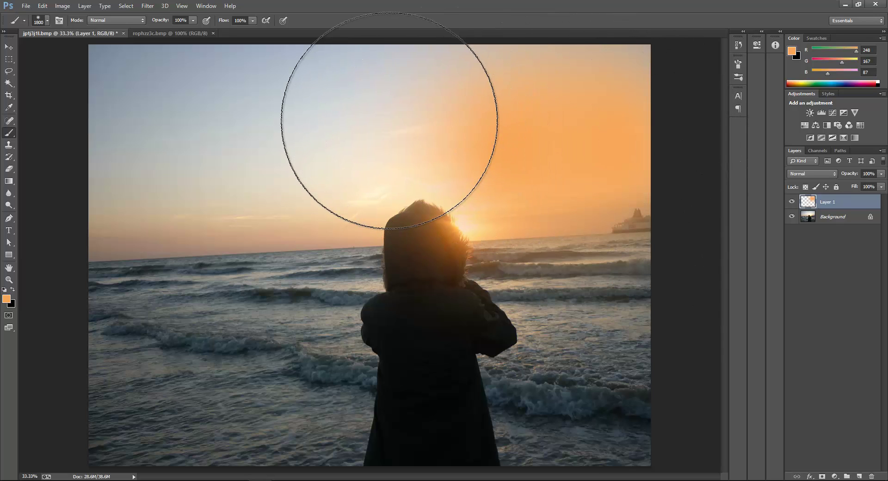
pyautogui.click(387, 119)
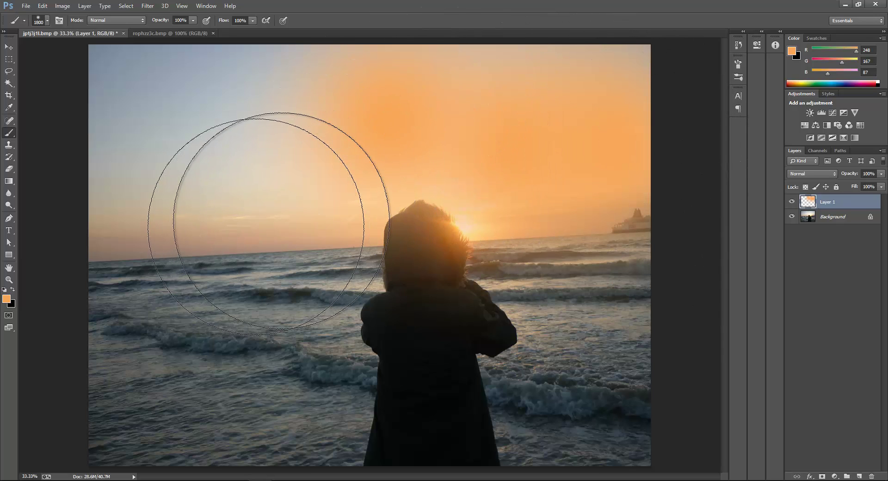
pyautogui.click(198, 144)
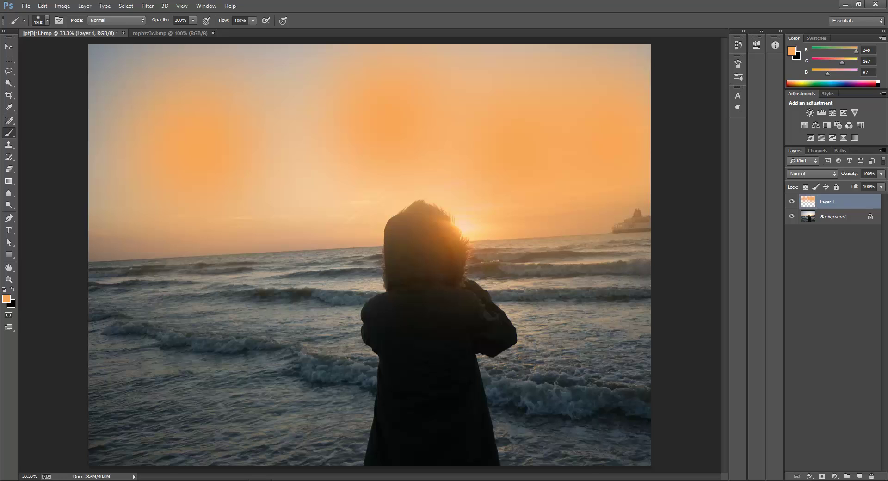
# Step: Set Layer 1's blend mode to Screen and compare the image with and without the orange layer
pyautogui.click(809, 175)
pyautogui.click(788, 257)
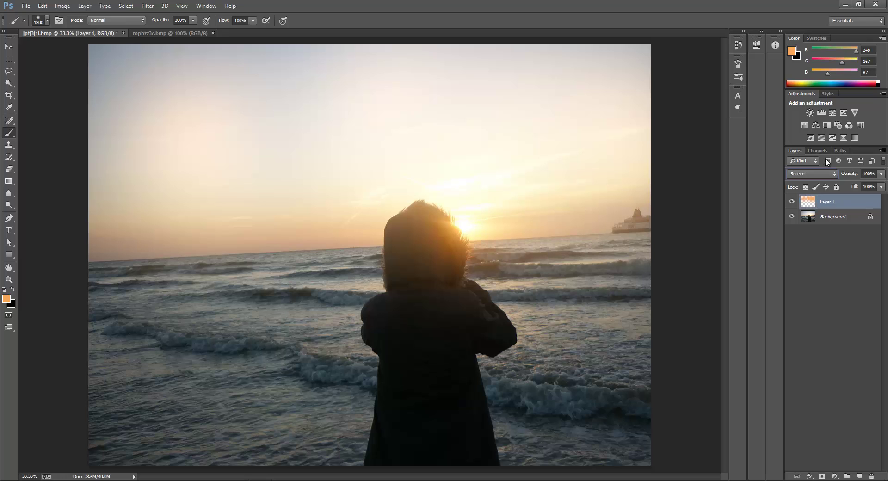
pyautogui.keyDown('alt'); pyautogui.click(793, 220); pyautogui.keyUp('alt')
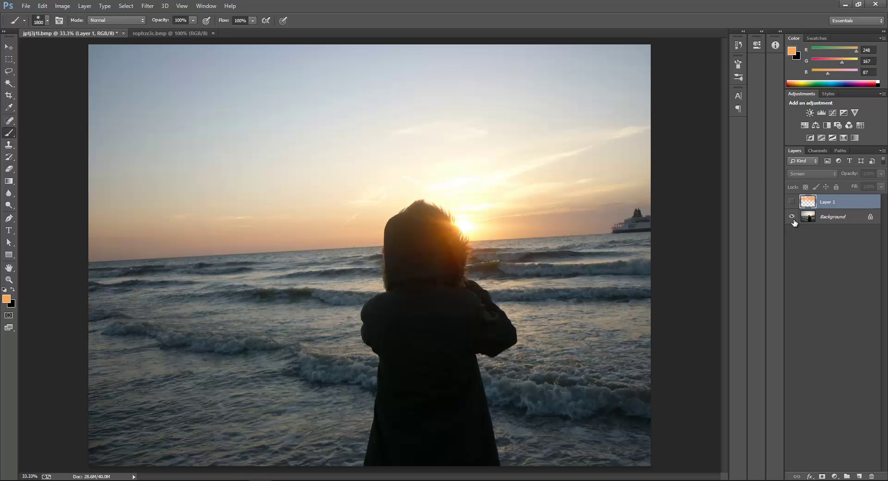
pyautogui.keyDown('alt'); pyautogui.click(793, 221); pyautogui.keyUp('alt')
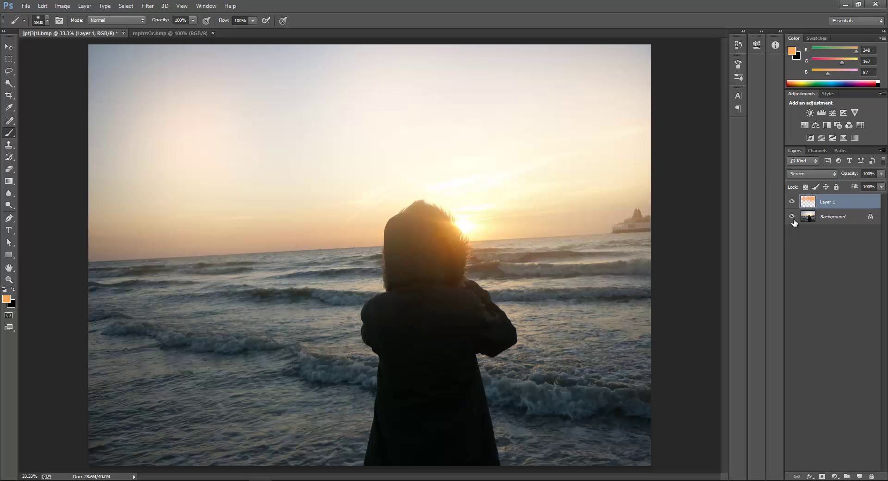
pyautogui.keyDown('alt'); pyautogui.click(794, 222); pyautogui.keyUp('alt')
pyautogui.keyDown('alt'); pyautogui.click(793, 222); pyautogui.keyUp('alt')
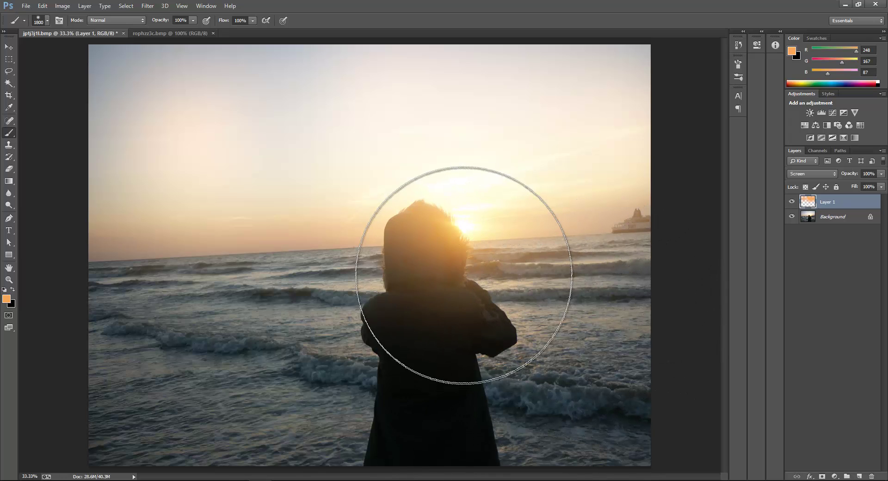
# Step: Add a layer mask to Layer 1 and try a black 1500 px brush stroke over the hood, undoing the stroke
pyautogui.press('[')
pyautogui.press('[')
pyautogui.press('[')
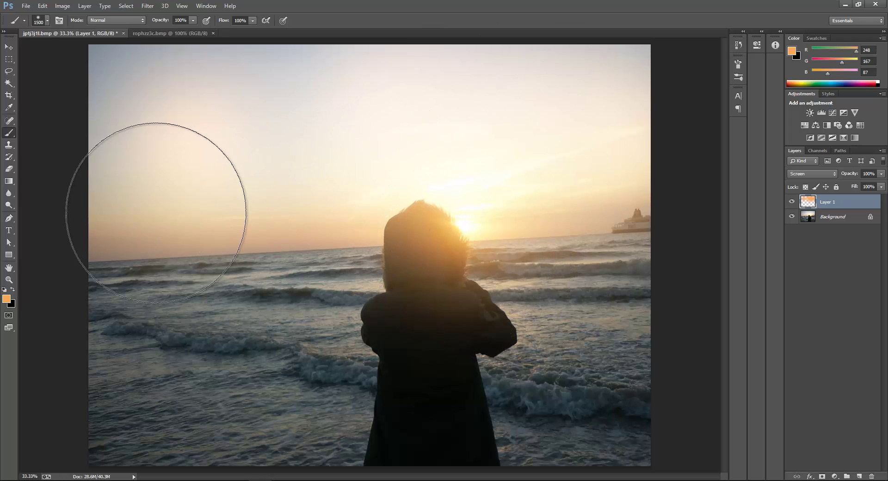
pyautogui.click(822, 476)
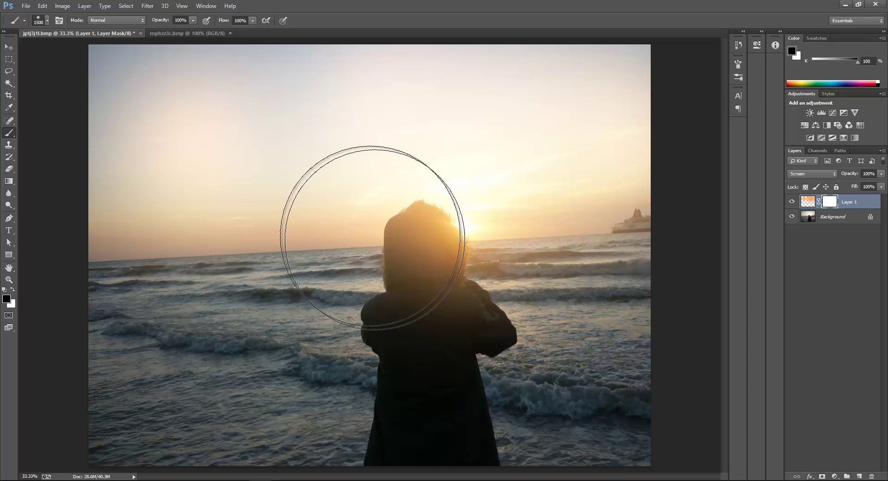
pyautogui.moveTo(406, 245); pyautogui.dragTo(434, 245)
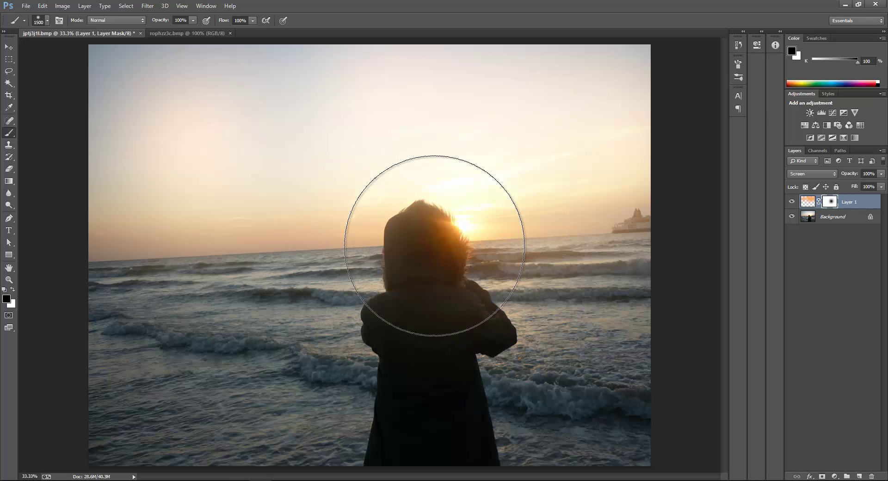
pyautogui.hotkey('ctrl', 'z')
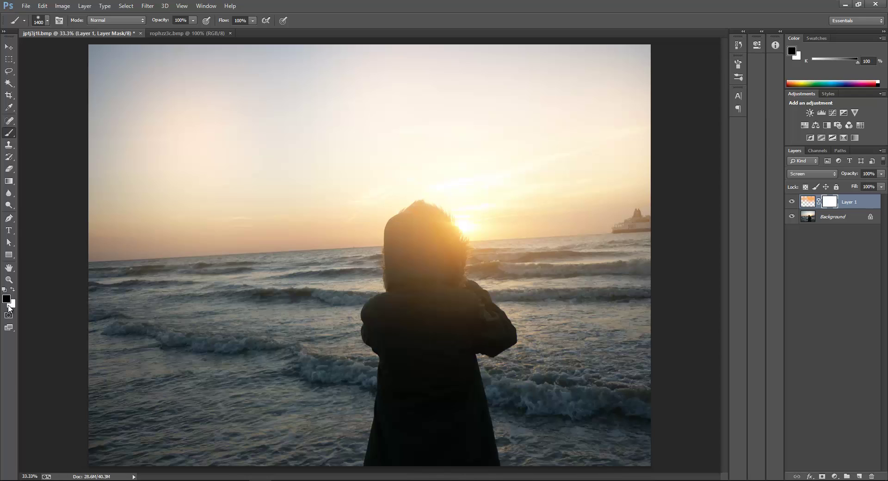
# Step: Reduce the brush to 800 px and paint black on Layer 1's mask over the figure's hood and upper back
pyautogui.press('[')
pyautogui.press('[')
pyautogui.press('[')
pyautogui.press('[')
pyautogui.press('[')
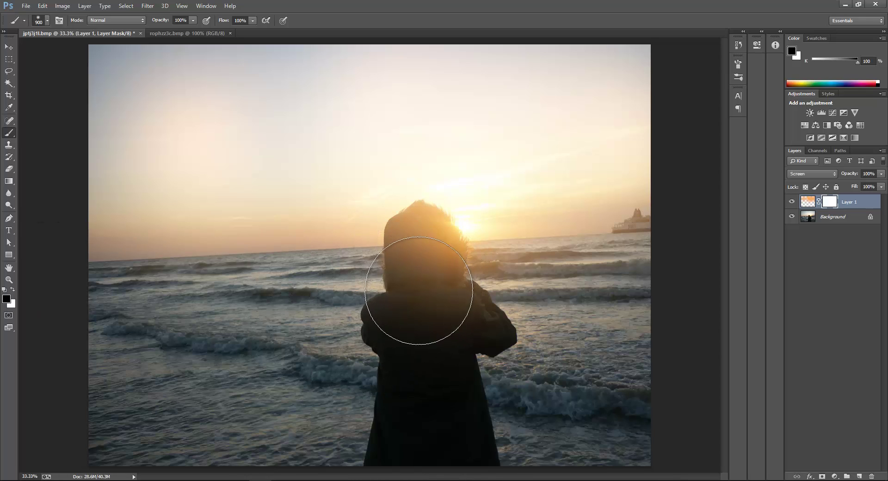
pyautogui.press('[')
pyautogui.moveTo(420, 289); pyautogui.dragTo(420, 252)
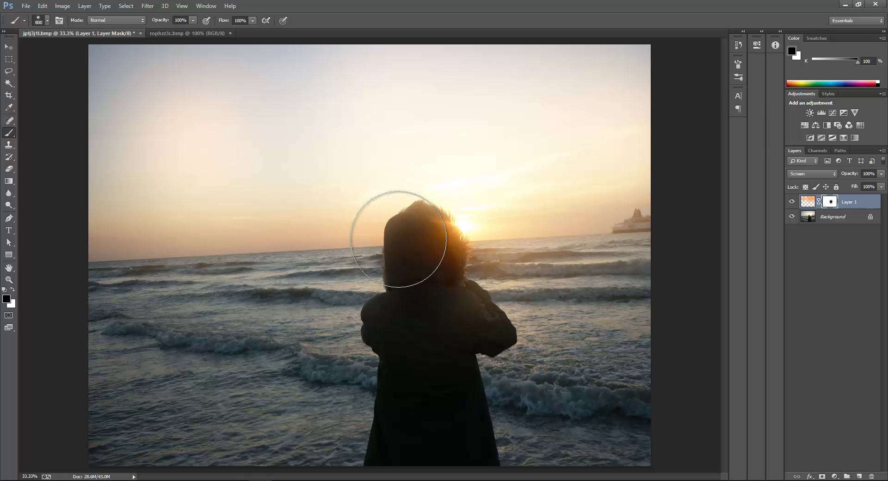
# Step: Enlarge the brush to 1200 px and paint white on Layer 1's mask from the sky above the sun down to the hood's sunlit edge
pyautogui.press(']')
pyautogui.press(']')
pyautogui.press(']')
pyautogui.press(']')
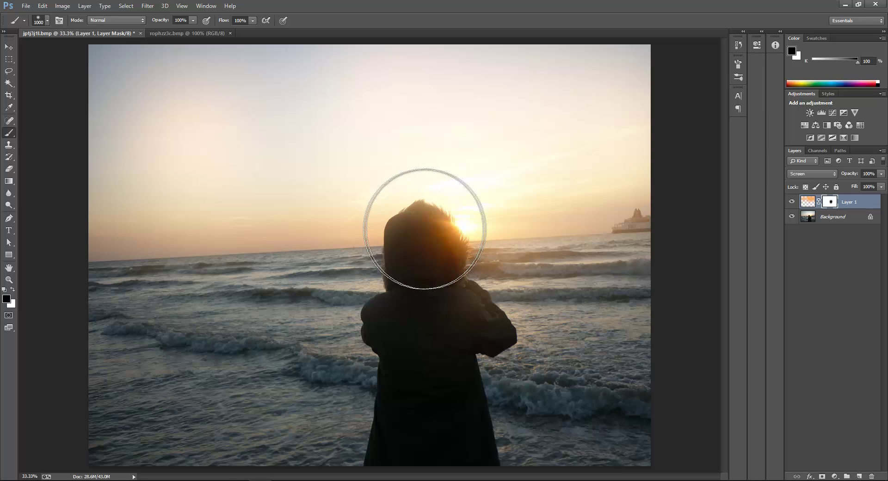
pyautogui.press('x')
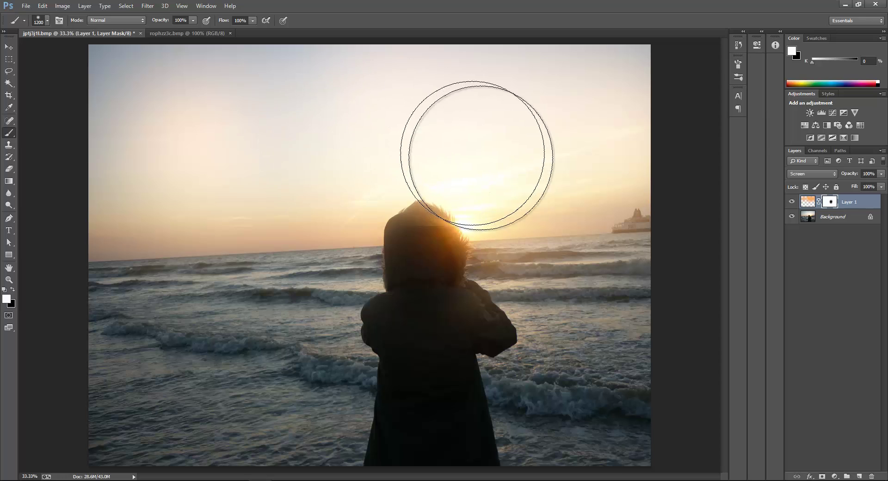
pyautogui.moveTo(476, 156)
pyautogui.mouseDown()
pyautogui.moveTo(456, 232)
pyautogui.moveTo(471, 234)
pyautogui.mouseUp()
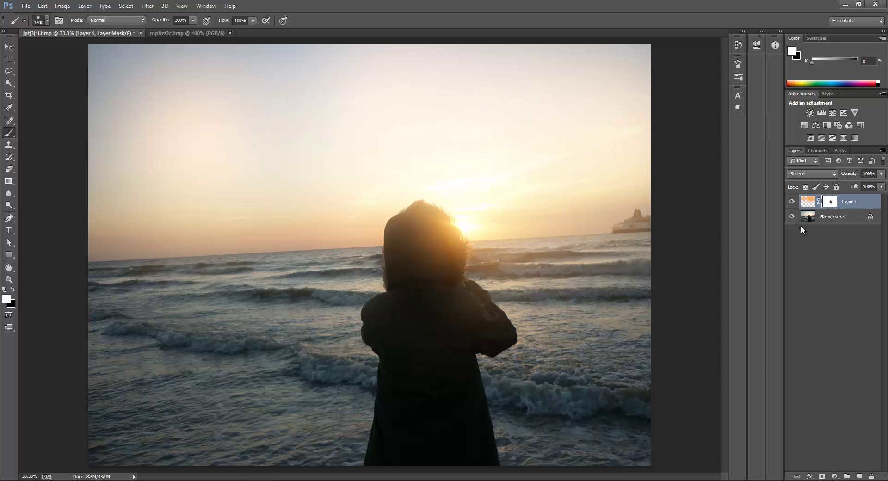
# Step: Inspect the masked orange layer by itself, and compare the plain beach photo with the glow version
pyautogui.click(792, 216)
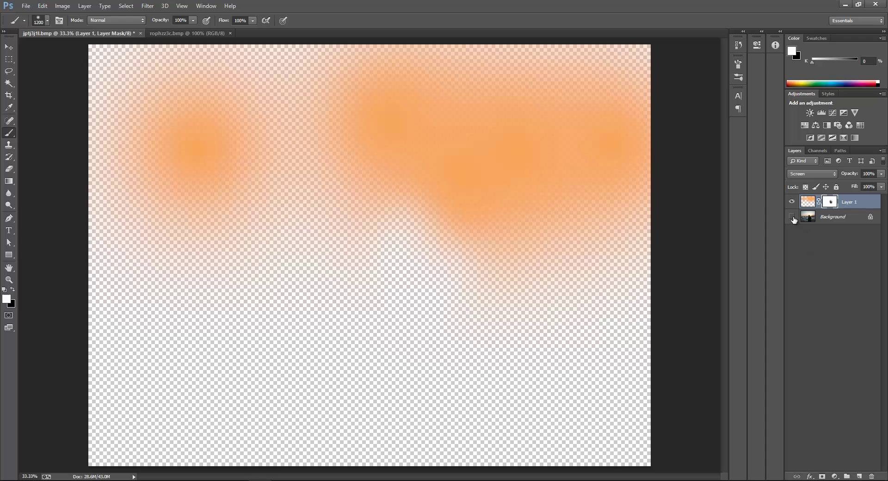
pyautogui.keyDown('alt'); pyautogui.click(793, 217); pyautogui.keyUp('alt')
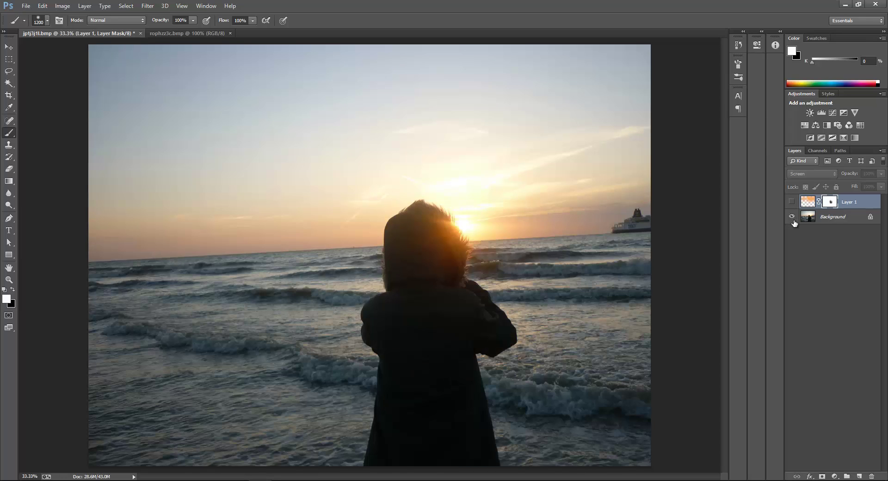
pyautogui.keyDown('alt'); pyautogui.click(793, 217); pyautogui.keyUp('alt')
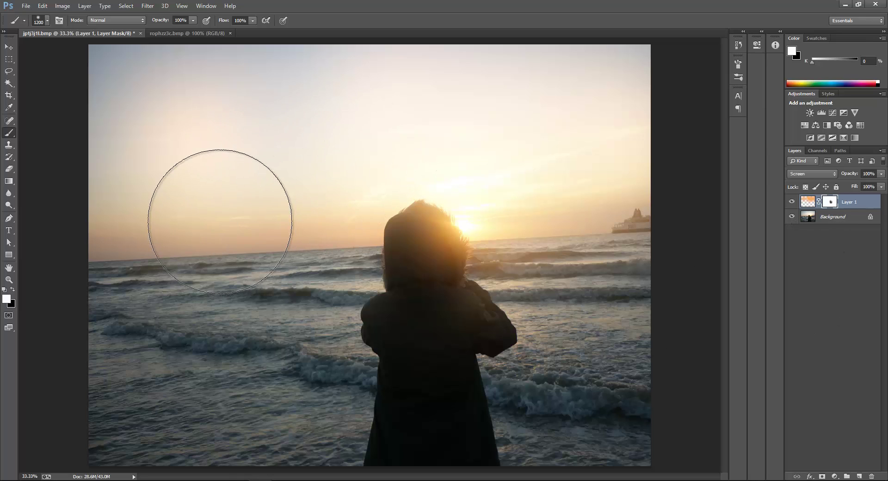
pyautogui.press(']')
pyautogui.press(']')
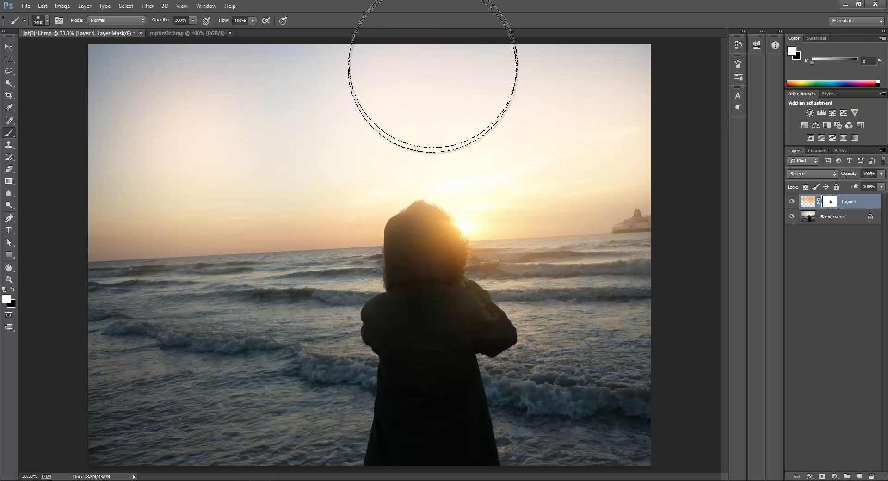
# Step: Switch to the rophzz3c.bmp portrait and set the foreground color to orange #ee9134
pyautogui.click(8, 47)
pyautogui.click(168, 35)
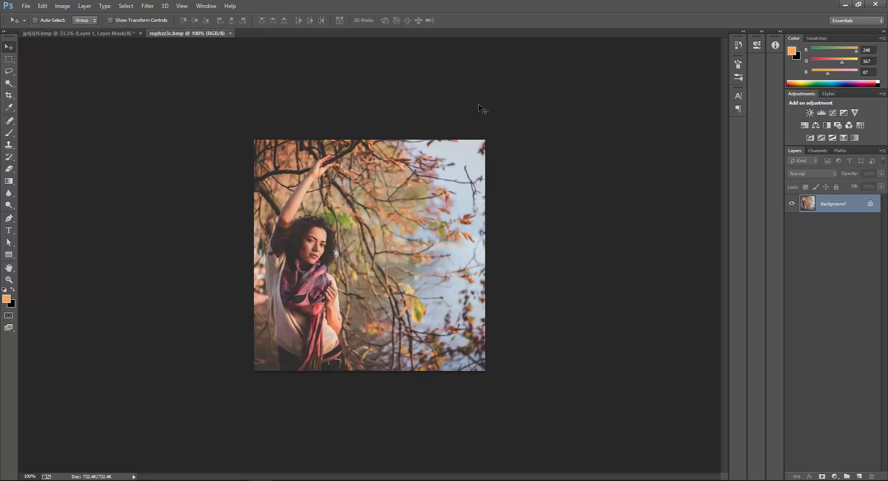
pyautogui.click(7, 299)
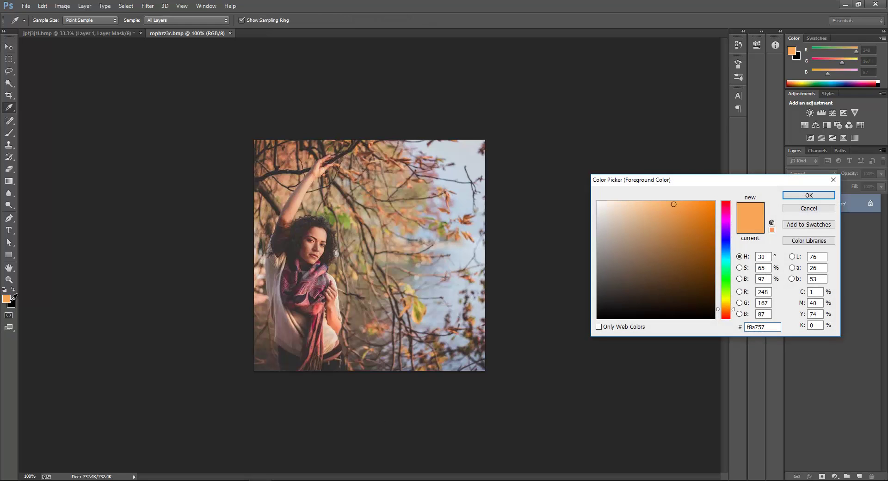
pyautogui.click(688, 208)
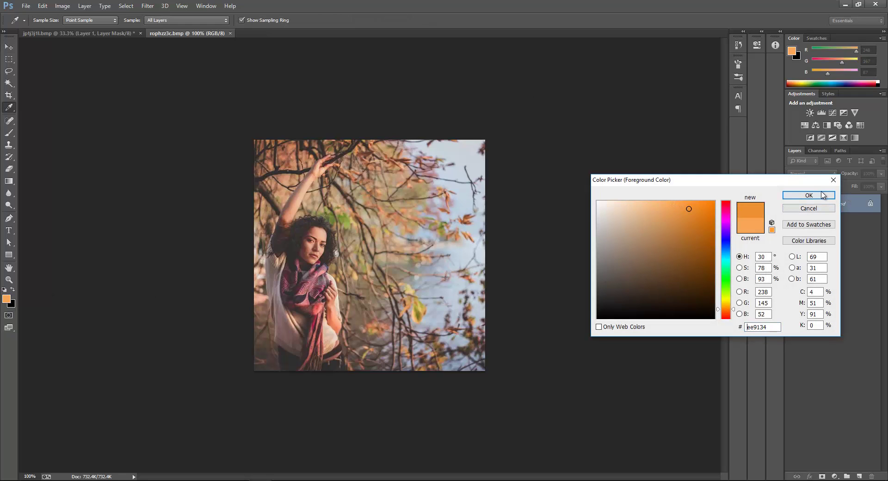
pyautogui.click(823, 195)
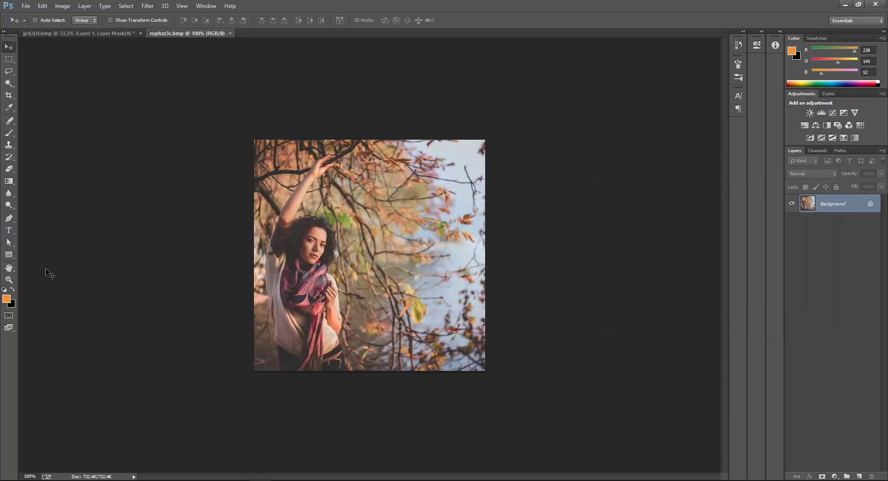
# Step: Activate the Brush tool and reduce its size to suit the small portrait
pyautogui.press('b')
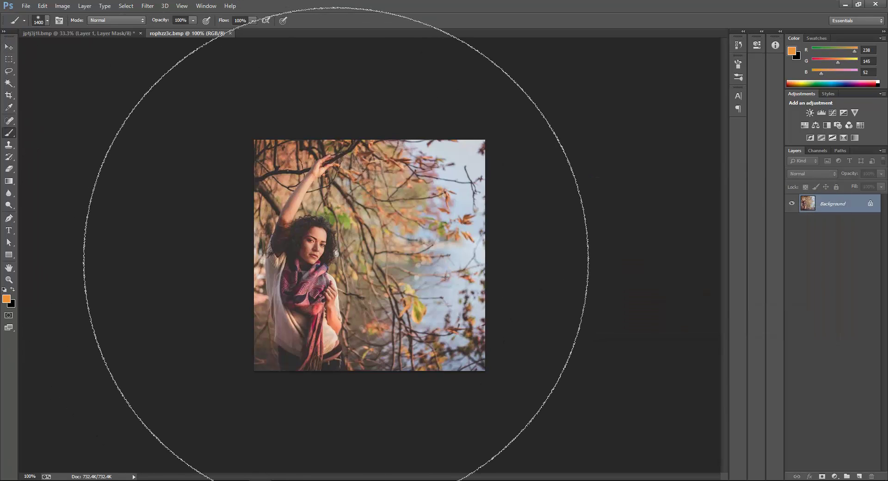
pyautogui.press('[')
pyautogui.press('[')
pyautogui.press('[')
pyautogui.press('[')
pyautogui.press('[')
pyautogui.press('[')
pyautogui.press('[')
pyautogui.press('[')
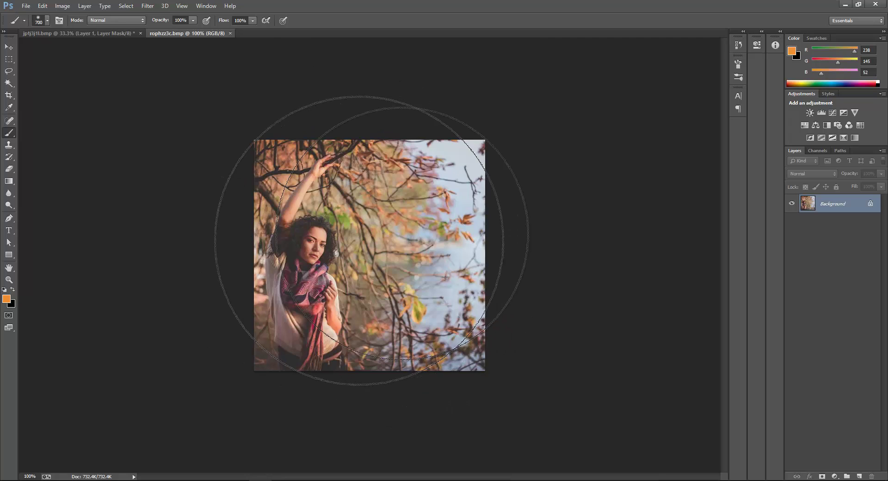
pyautogui.press('[')
pyautogui.press('[')
# Step: Try painting orange over the branches directly on the Background layer, and undo all the strokes
pyautogui.moveTo(416, 195)
pyautogui.mouseDown()
pyautogui.moveTo(426, 188)
pyautogui.moveTo(429, 254)
pyautogui.moveTo(406, 255)
pyautogui.moveTo(391, 215)
pyautogui.moveTo(361, 194)
pyautogui.moveTo(397, 363)
pyautogui.moveTo(376, 292)
pyautogui.mouseUp()
pyautogui.hotkey('ctrl', 'z')
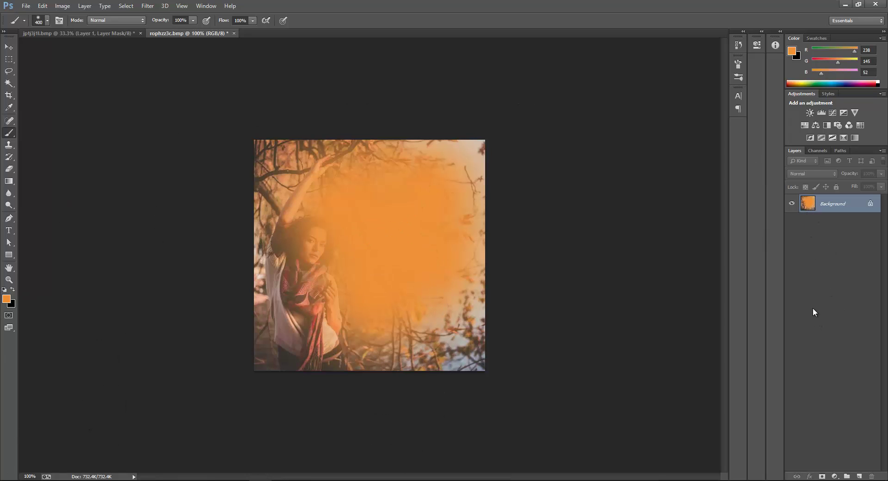
pyautogui.hotkey('ctrl', 'alt', 'z')
pyautogui.hotkey('ctrl', 'alt', 'z')
pyautogui.hotkey('ctrl', 'alt', 'z')
pyautogui.hotkey('ctrl', 'alt', 'z')
pyautogui.hotkey('ctrl', 'alt', 'z')
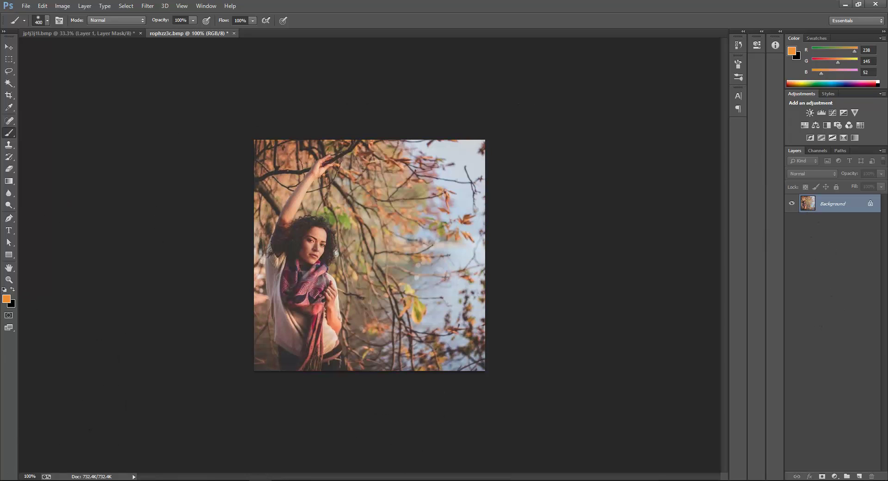
# Step: Paint orange over the branches and sky beside the woman with a 500 px brush on a new layer blended in Screen mode
pyautogui.click(858, 476)
pyautogui.press(']')
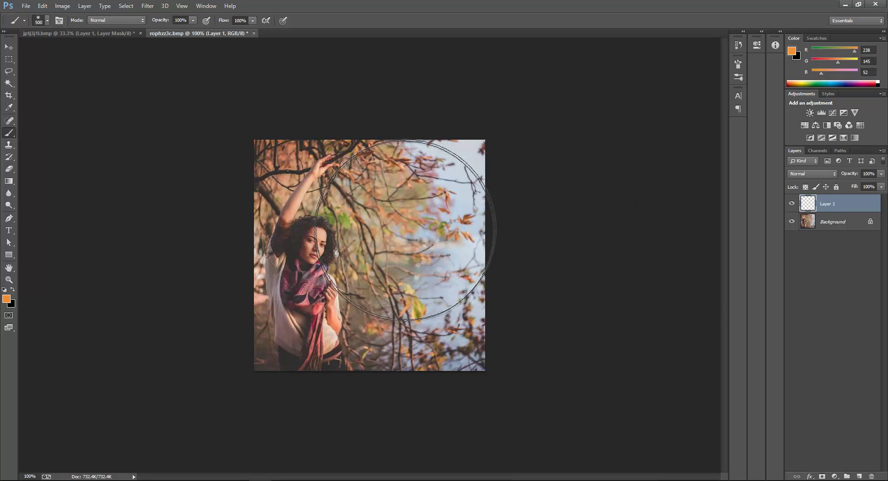
pyautogui.moveTo(405, 230)
pyautogui.mouseDown()
pyautogui.moveTo(430, 198)
pyautogui.moveTo(399, 198)
pyautogui.moveTo(357, 181)
pyautogui.moveTo(357, 168)
pyautogui.moveTo(374, 253)
pyautogui.moveTo(419, 365)
pyautogui.mouseUp()
pyautogui.click(813, 174)
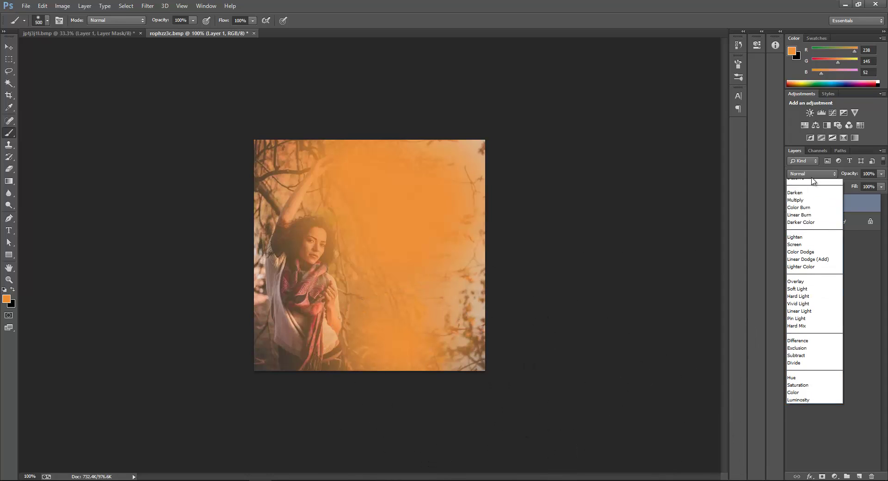
pyautogui.click(813, 244)
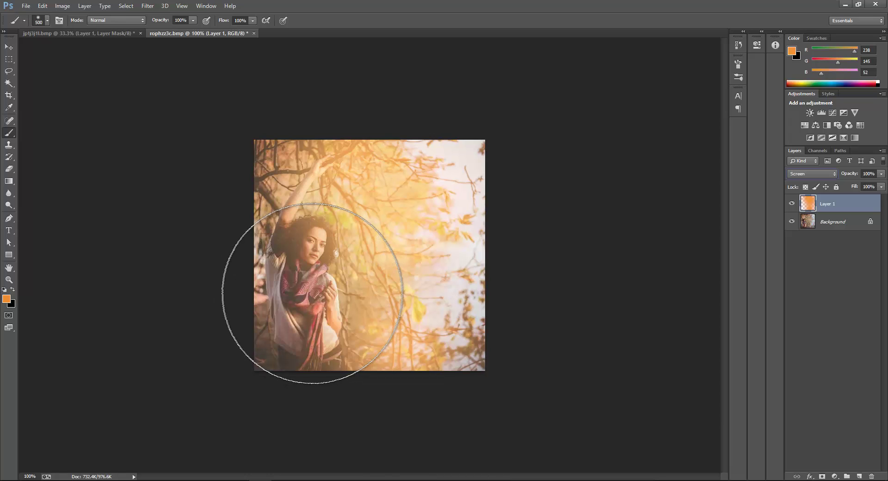
# Step: Reset the foreground and background colors to the default black and white
pyautogui.click(13, 303)
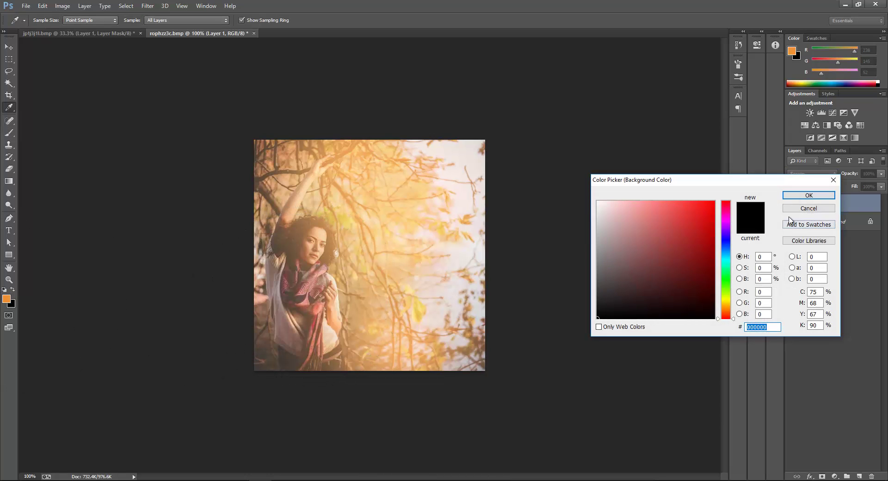
pyautogui.click(808, 195)
pyautogui.press('d')
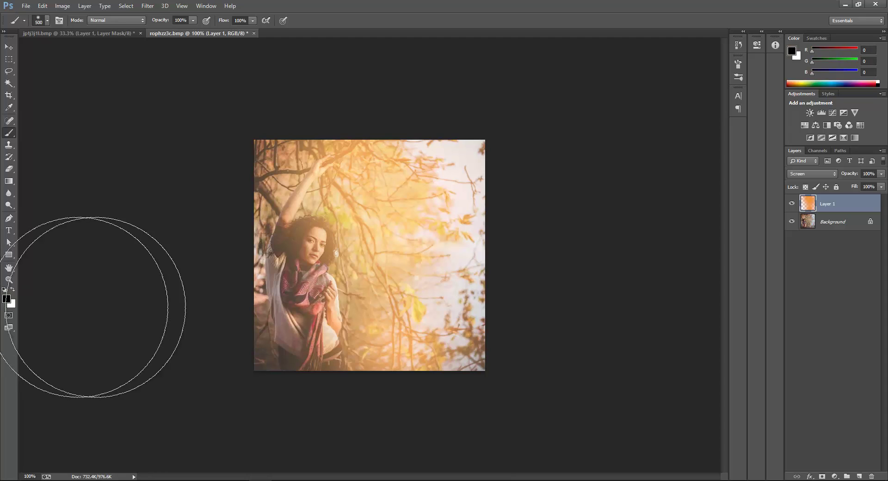
# Step: Try a white brush stroke over the woman directly on Layer 1, and undo the stroke
pyautogui.press('x')
pyautogui.moveTo(288, 297); pyautogui.dragTo(301, 293)
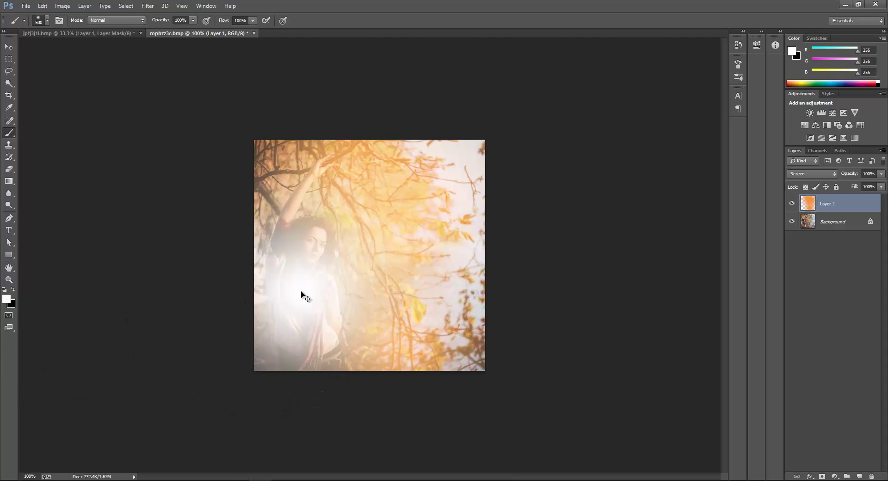
pyautogui.hotkey('ctrl', 'z')
pyautogui.press('x')
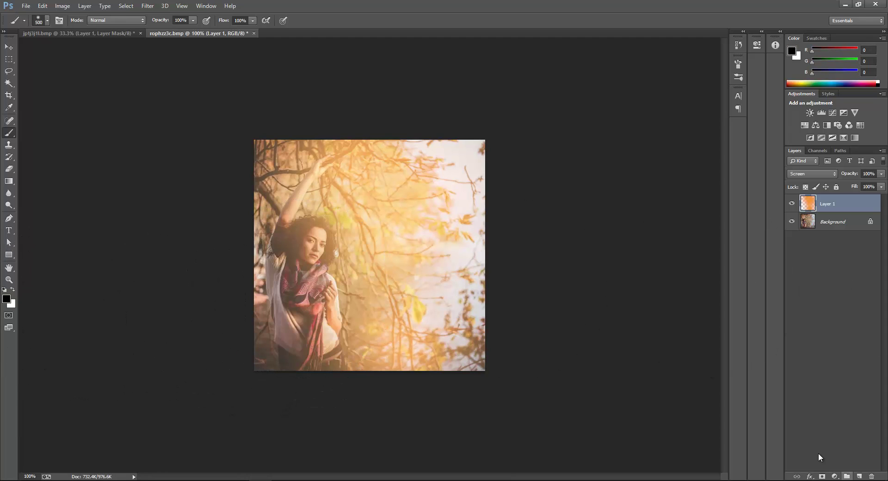
# Step: Add a layer mask to Layer 1 and try a black 500 px dab over the woman, undoing the dab
pyautogui.click(822, 476)
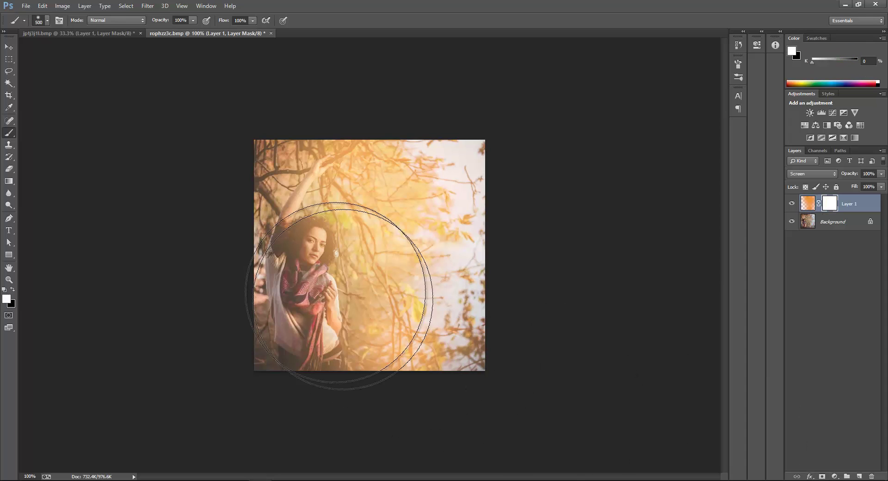
pyautogui.press('x')
pyautogui.click(293, 276)
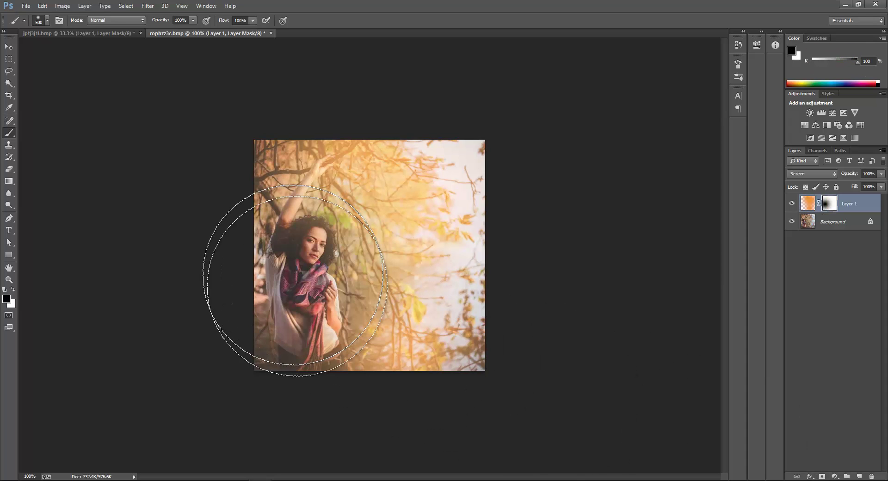
pyautogui.hotkey('ctrl', 'z')
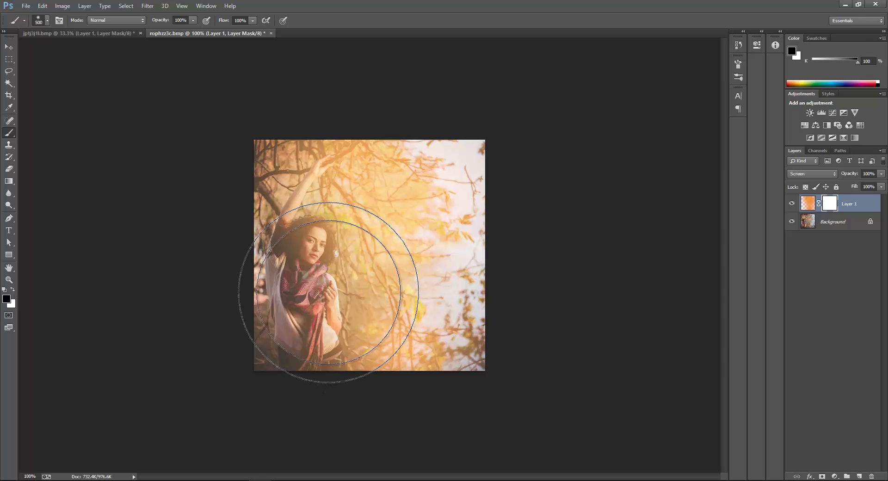
# Step: Paint black on Layer 1's mask over the woman's face, scarf and torso, starting at 200 px and reducing the brush to 150 px
pyautogui.press('[')
pyautogui.press('[')
pyautogui.press('[')
pyautogui.click(312, 279)
pyautogui.moveTo(299, 305)
pyautogui.mouseDown()
pyautogui.moveTo(294, 324)
pyautogui.moveTo(268, 253)
pyautogui.moveTo(278, 212)
pyautogui.mouseUp()
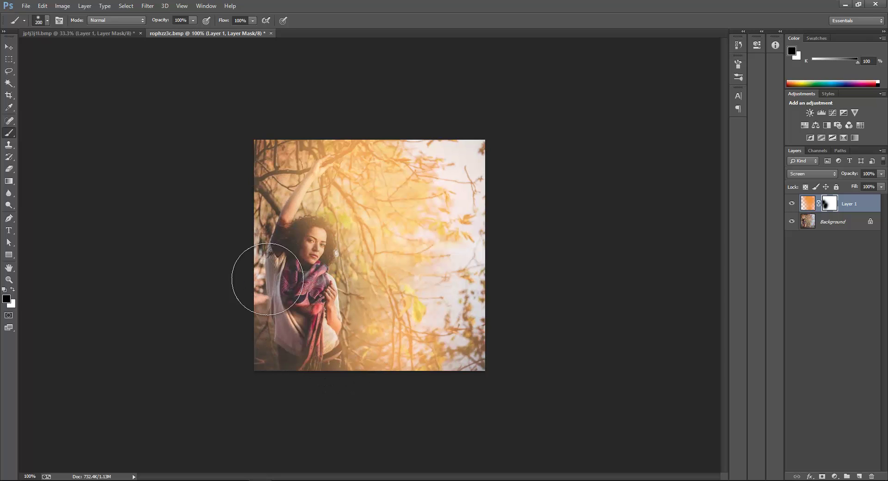
pyautogui.press('[')
pyautogui.moveTo(276, 338)
pyautogui.mouseDown()
pyautogui.moveTo(287, 343)
pyautogui.moveTo(297, 333)
pyautogui.mouseUp()
pyautogui.press('[')
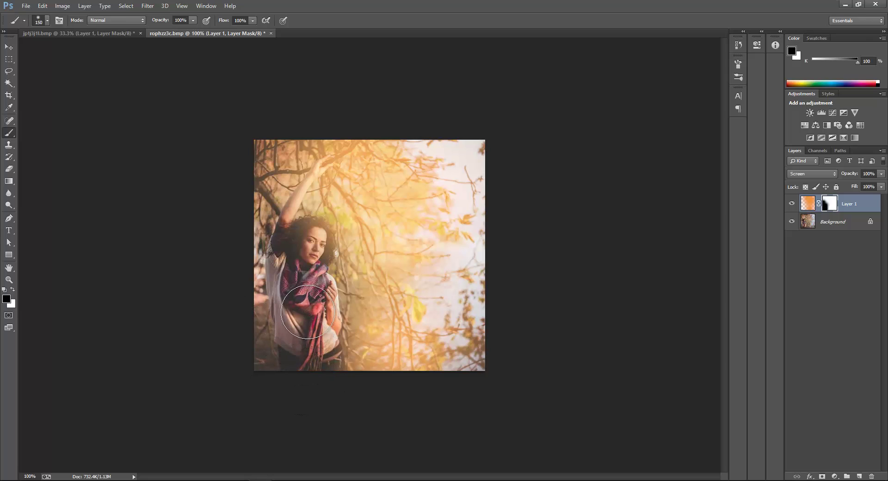